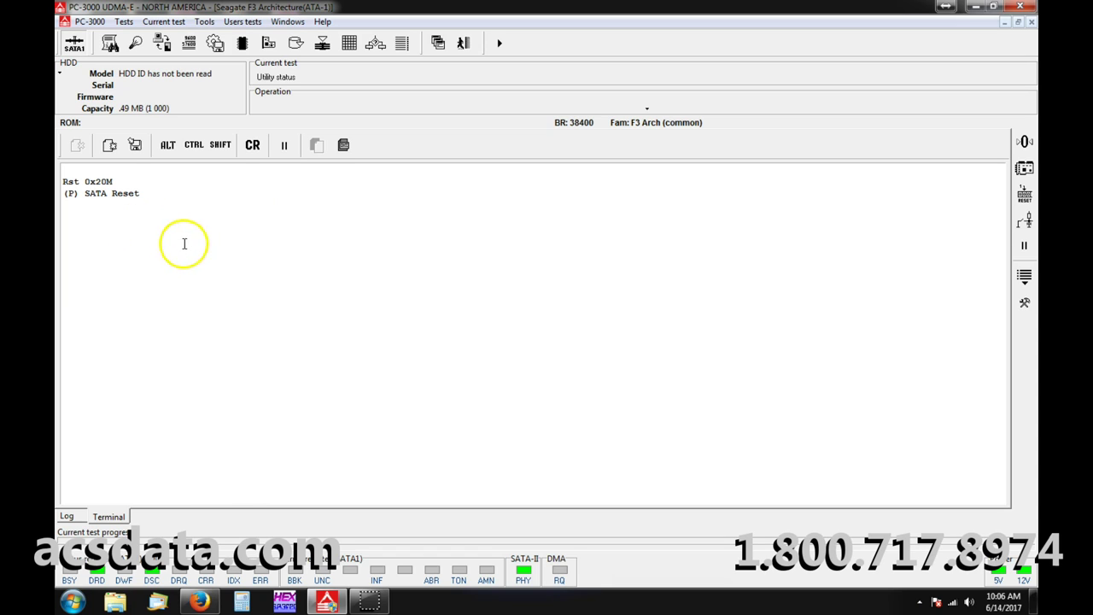
Refresh the HDD ID of the connected drive and open the object selection for service information objects
right_click(195, 94)
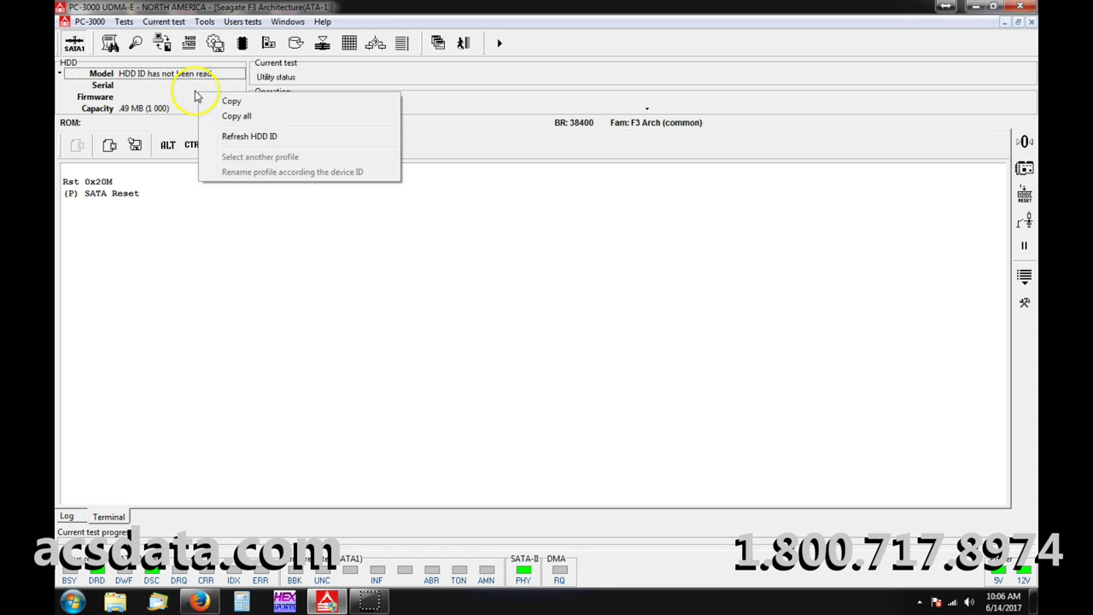
left_click(244, 135)
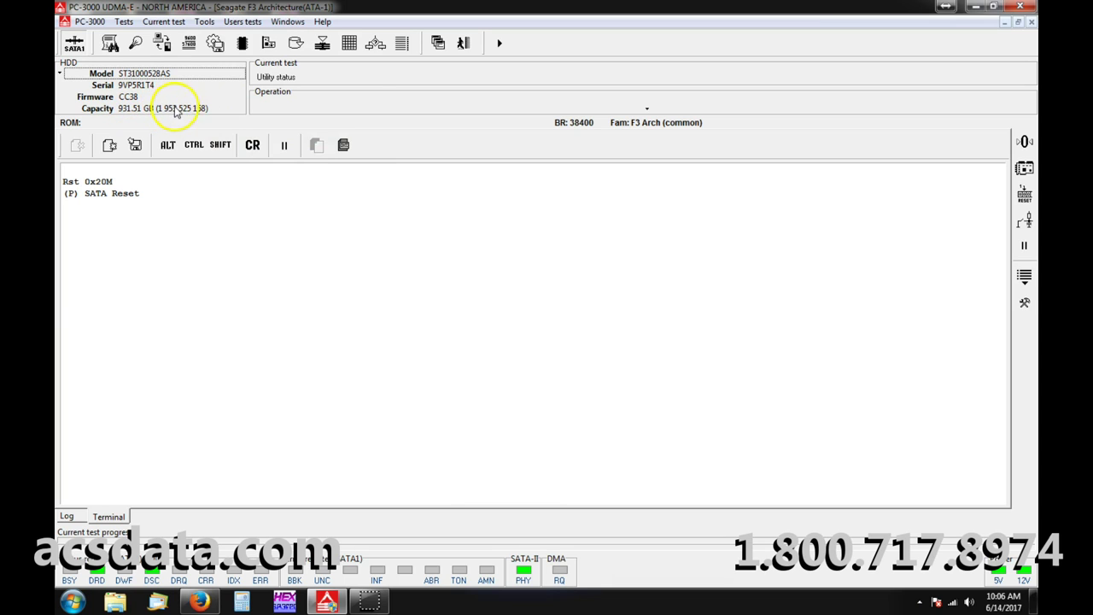
left_click(204, 21)
mouse_move(392, 37)
left_click(452, 39)
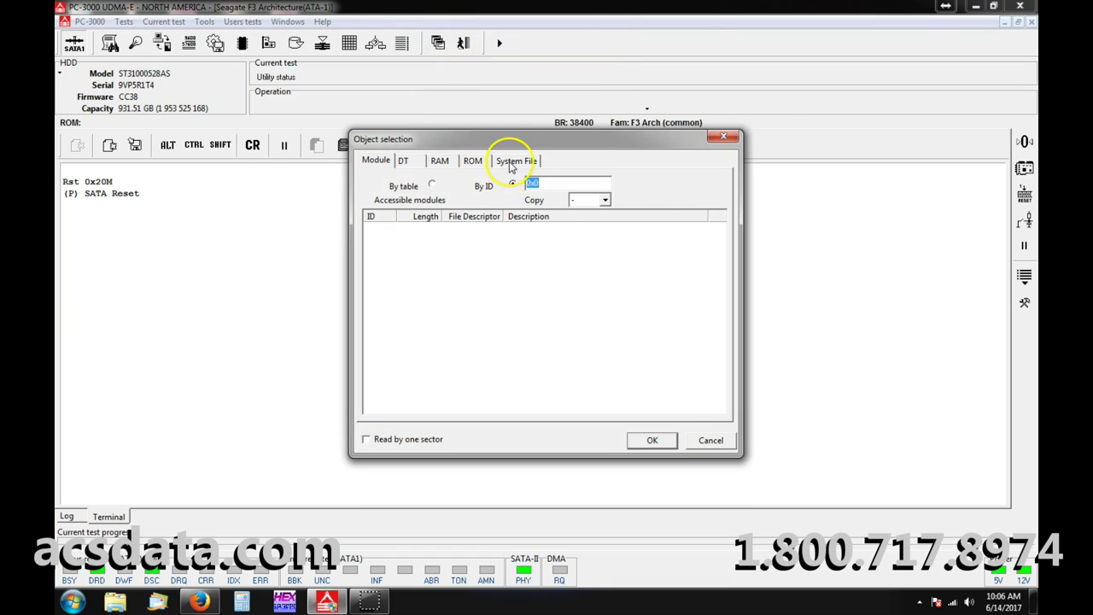
Read the system file with volume 0x03, file ID 0x0093 and copy 0x00
left_click(515, 160)
left_click(444, 187)
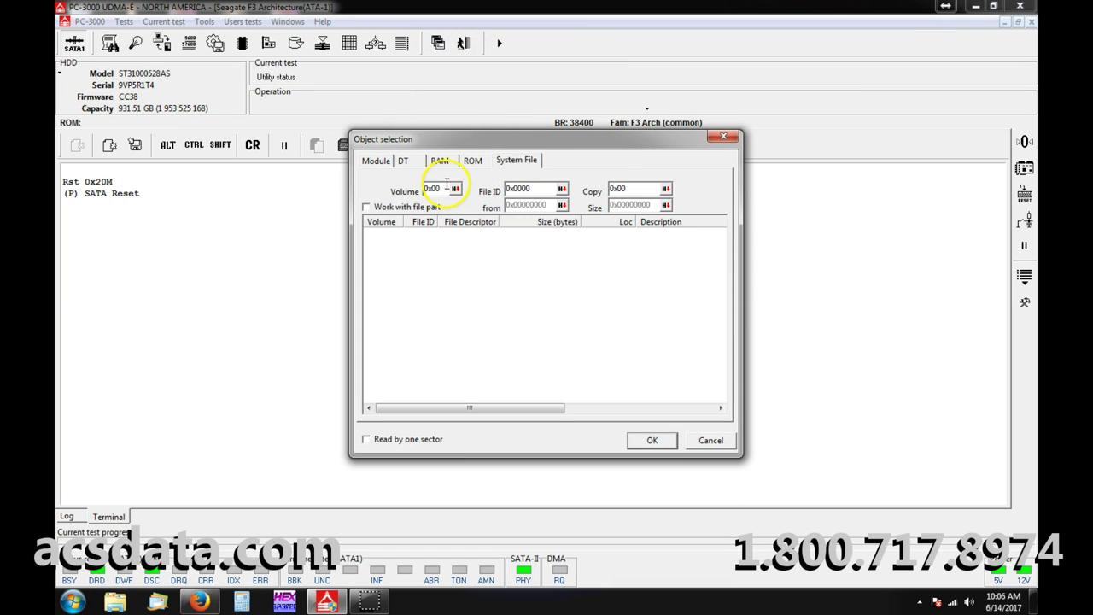
key("BackSpace")
type("3")
left_click(536, 189)
left_click_drag(532, 189, 521, 189)
type("9")
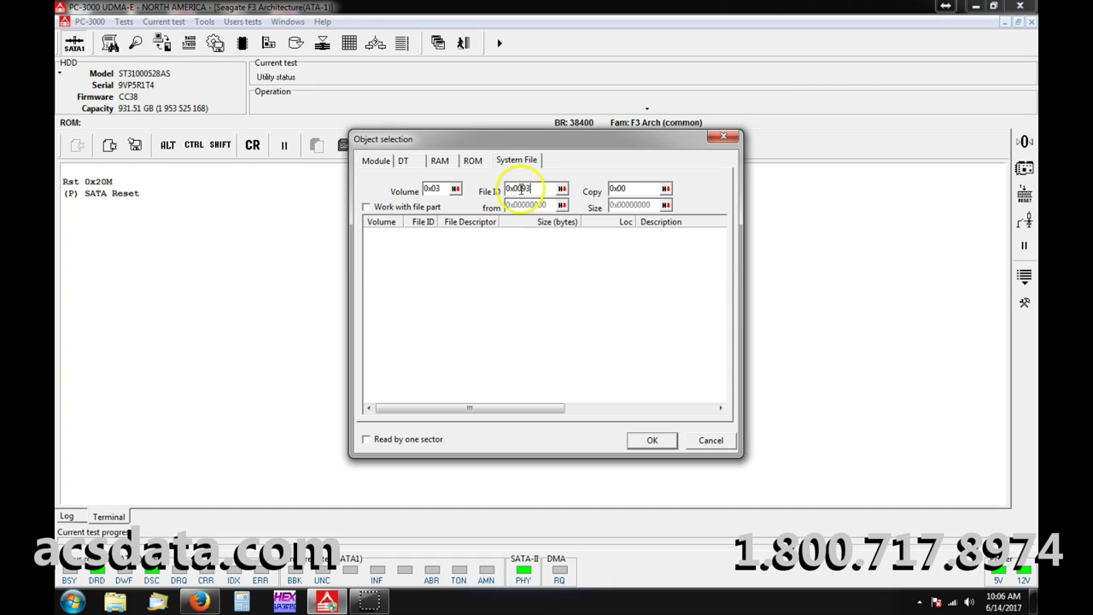
left_click(651, 440)
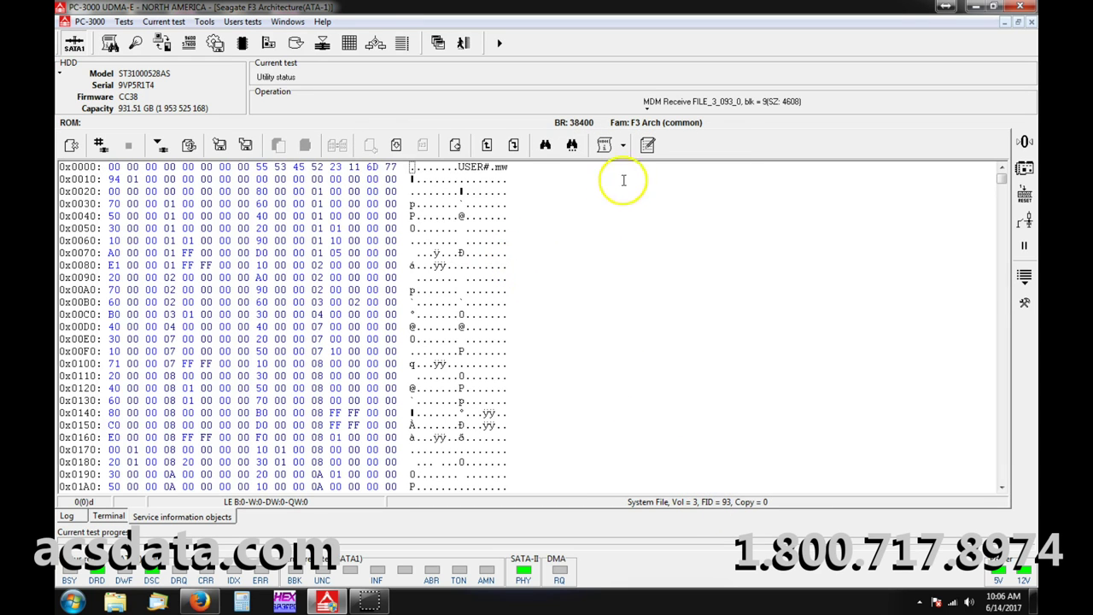
Review the Saved Mode Pages module (SMP) settings of the loaded system file, leaving the editor without changes
left_click(623, 146)
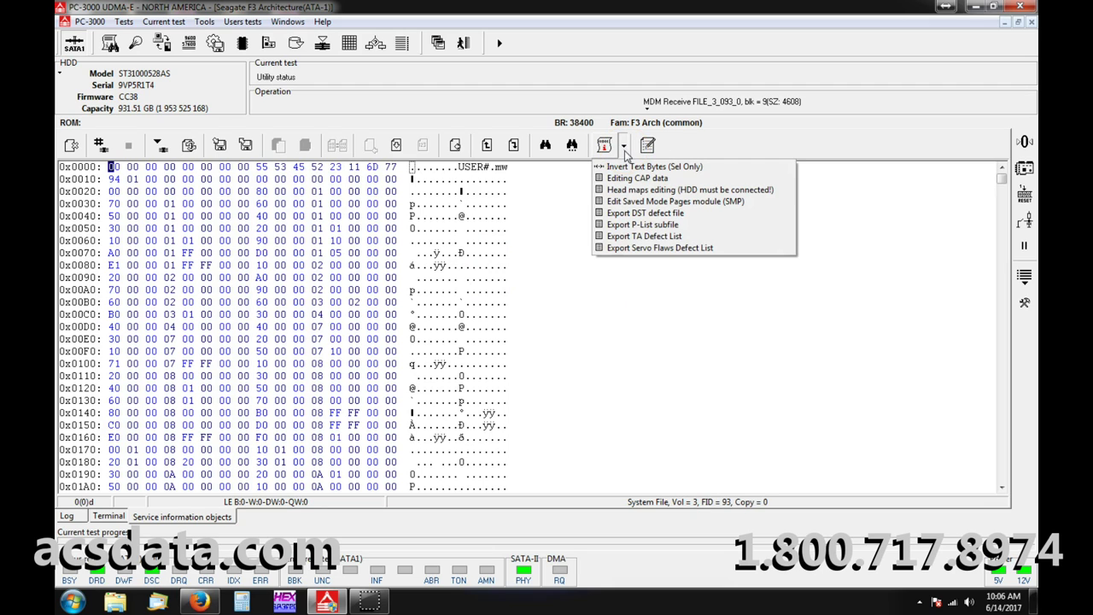
left_click(622, 202)
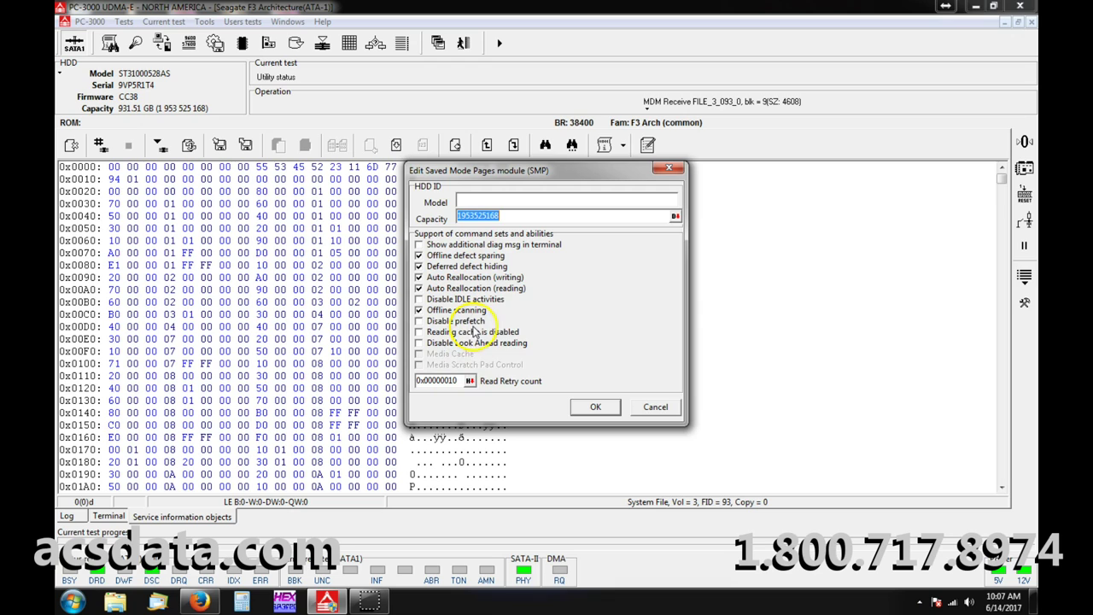
left_click(654, 409)
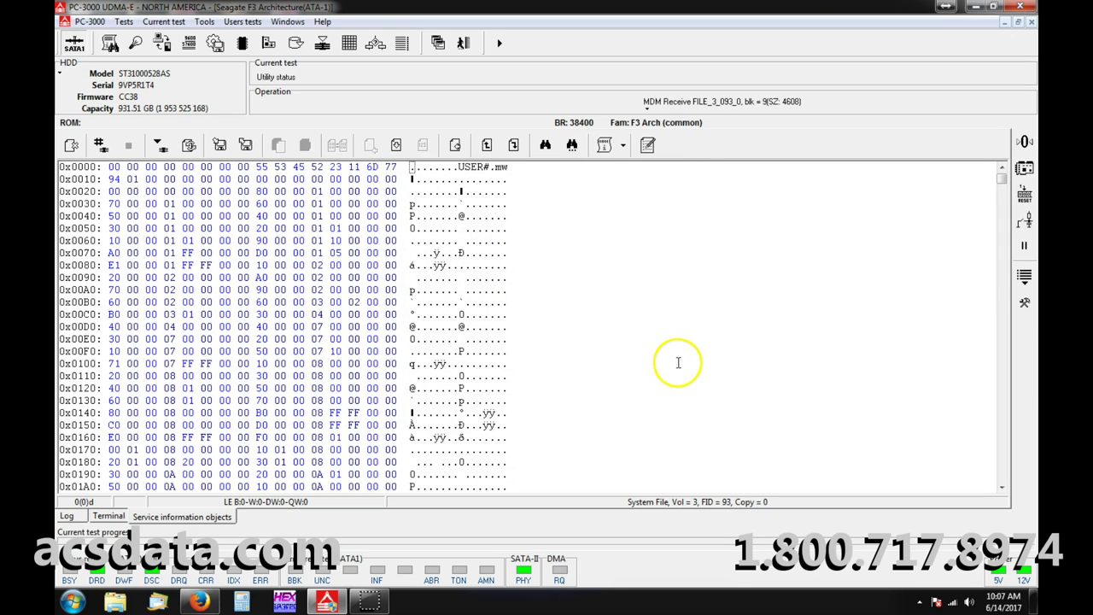
Restart the Seagate F3 utility with ROM and firmware images from HDD system files at 38400 baud, and power on the SATA1 drive
left_click(462, 45)
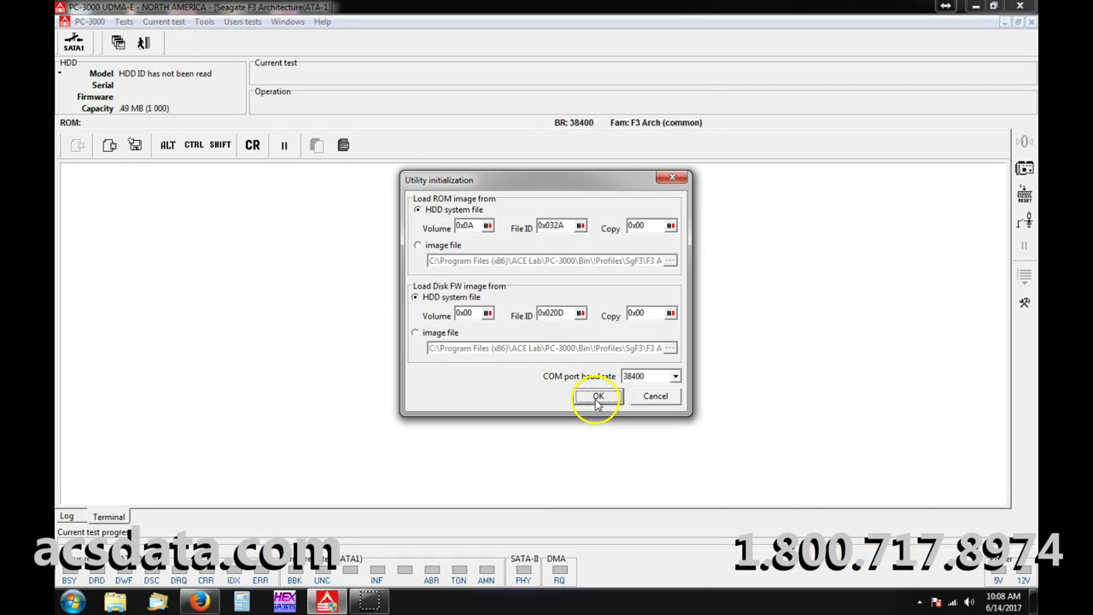
left_click(598, 398)
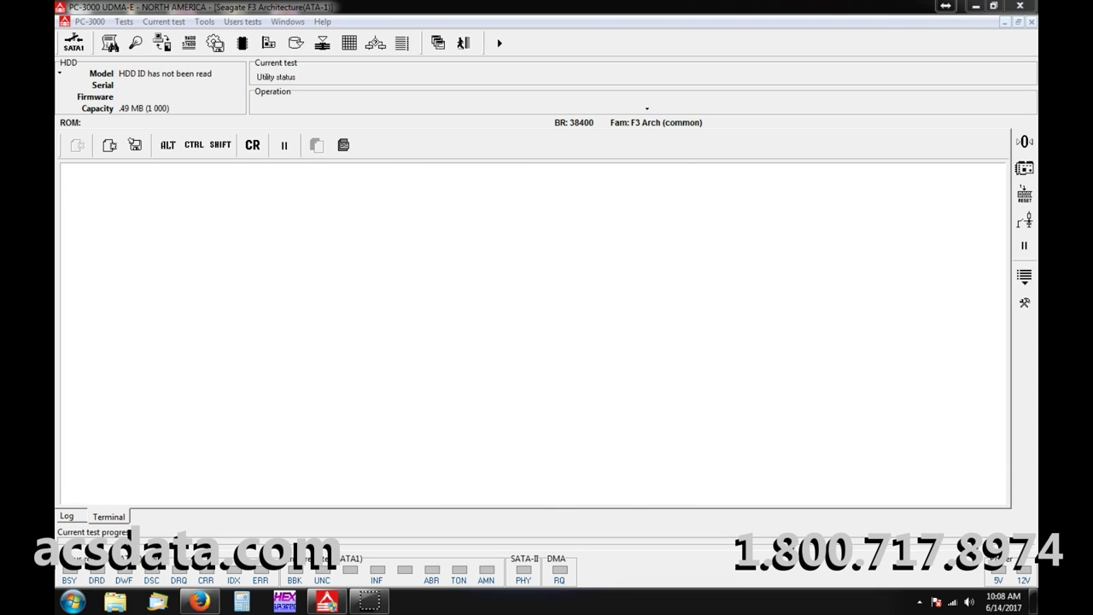
left_click(73, 47)
left_click(194, 256)
left_click(196, 261)
left_click(73, 45)
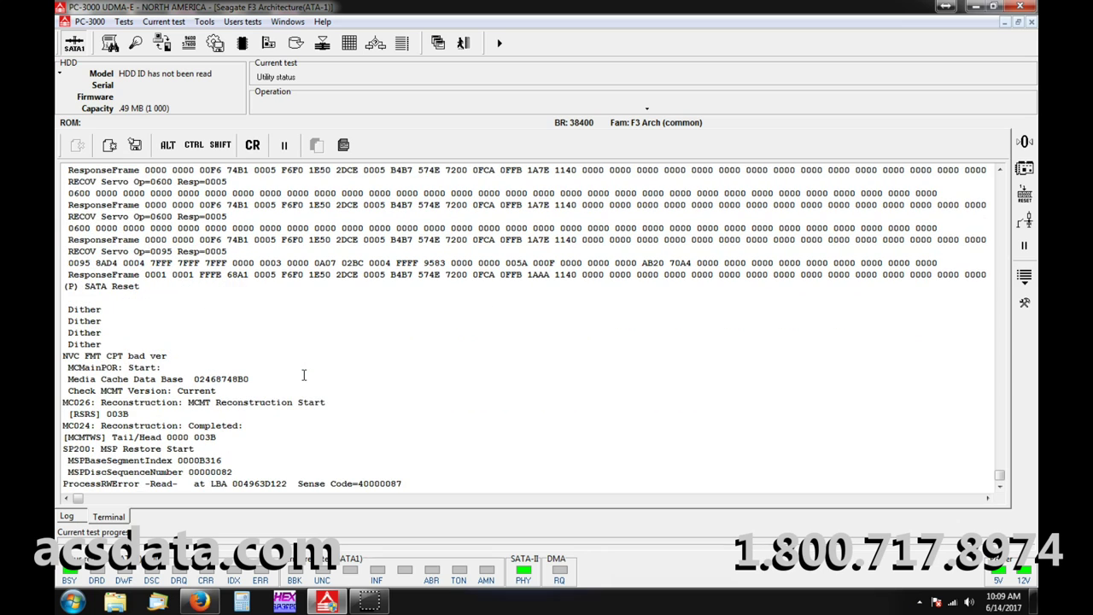
Enter ASCII diagnostic mode in the terminal, try level /1, and return to the T level prompt
key("ctrl+z")
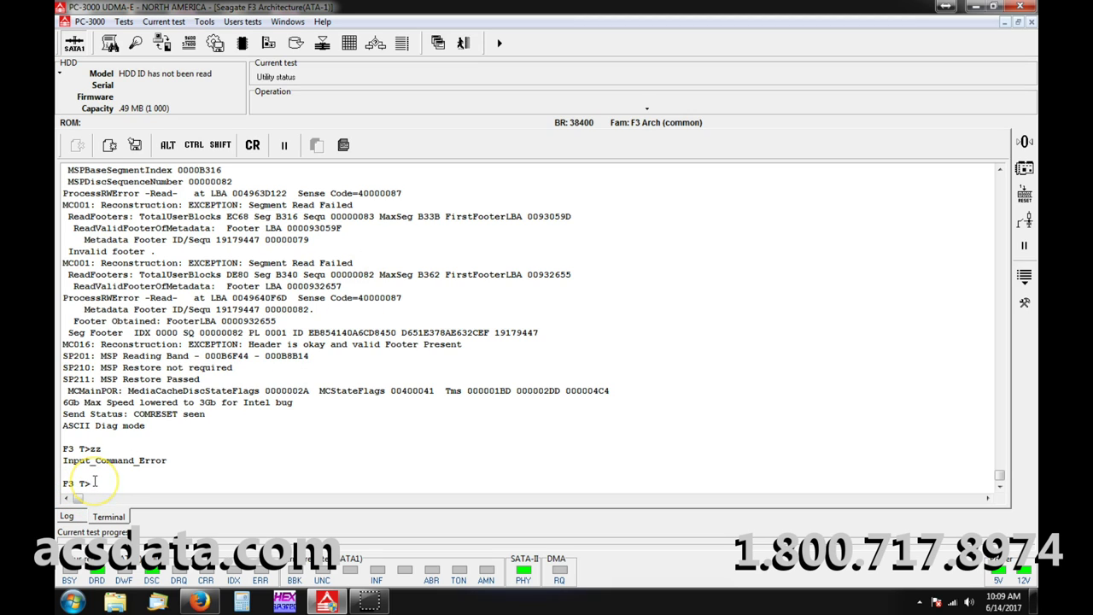
key("Return")
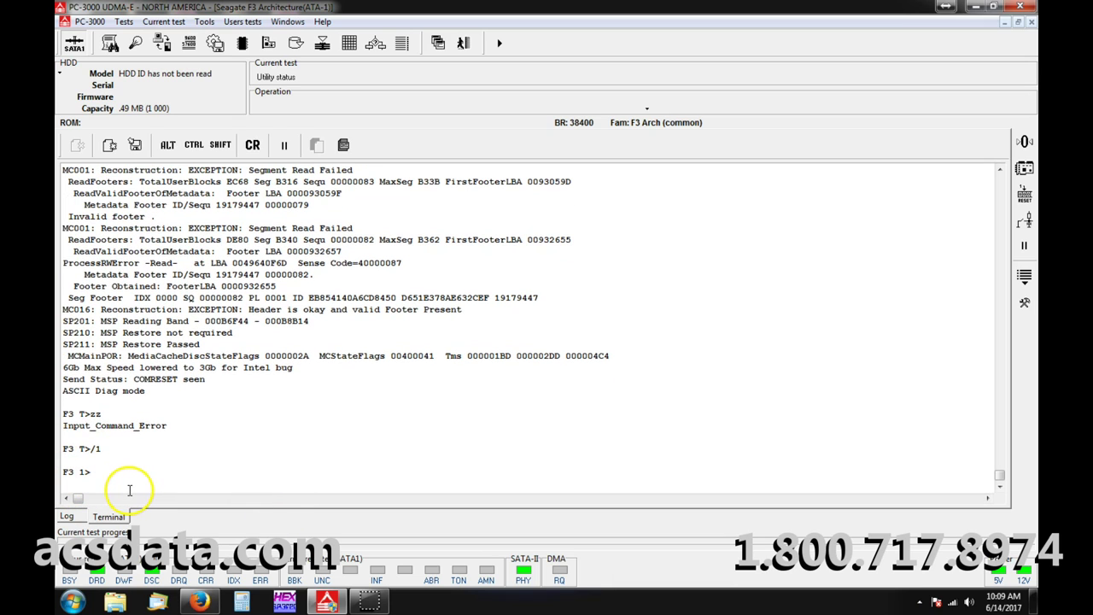
key("ctrl+z")
key("Return")
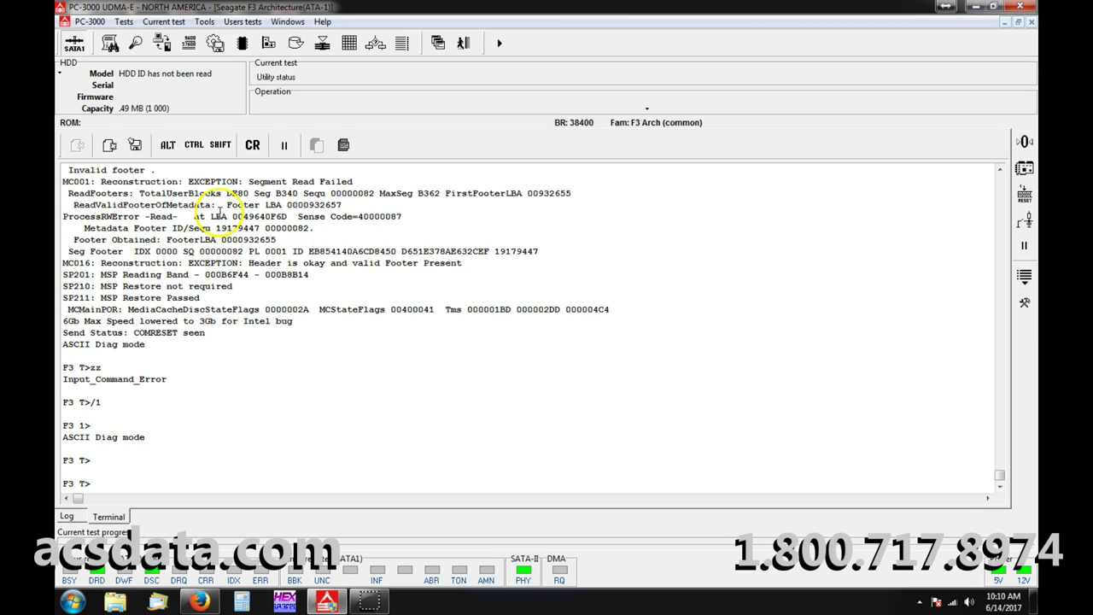
Try to read system file volume 0x03, file ID 0x0093, copy 0x00 from the newly powered drive as a service information object
left_click(204, 22)
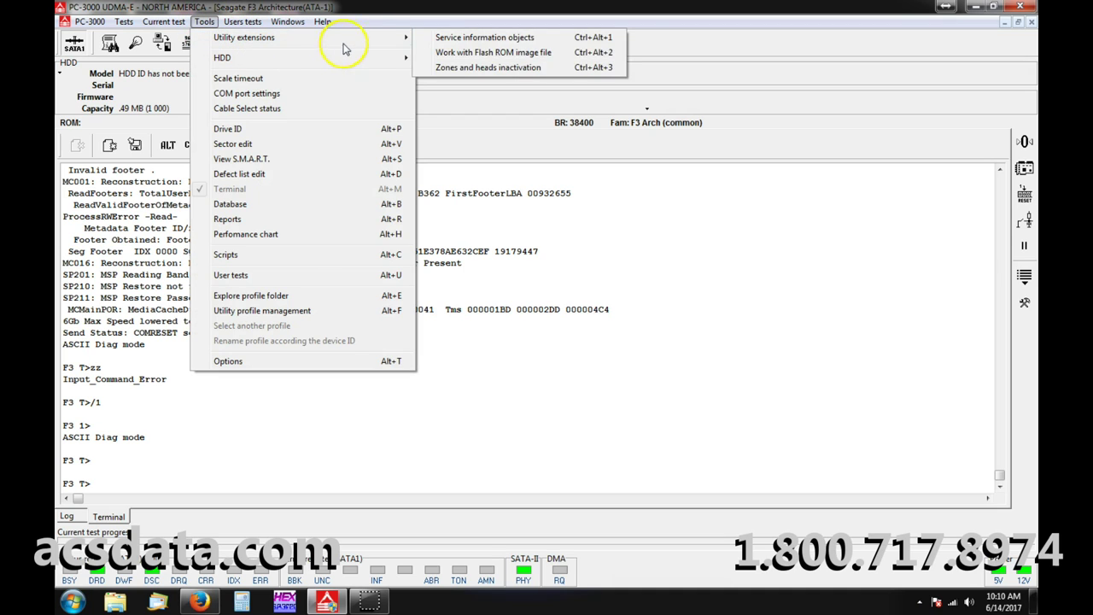
mouse_move(361, 43)
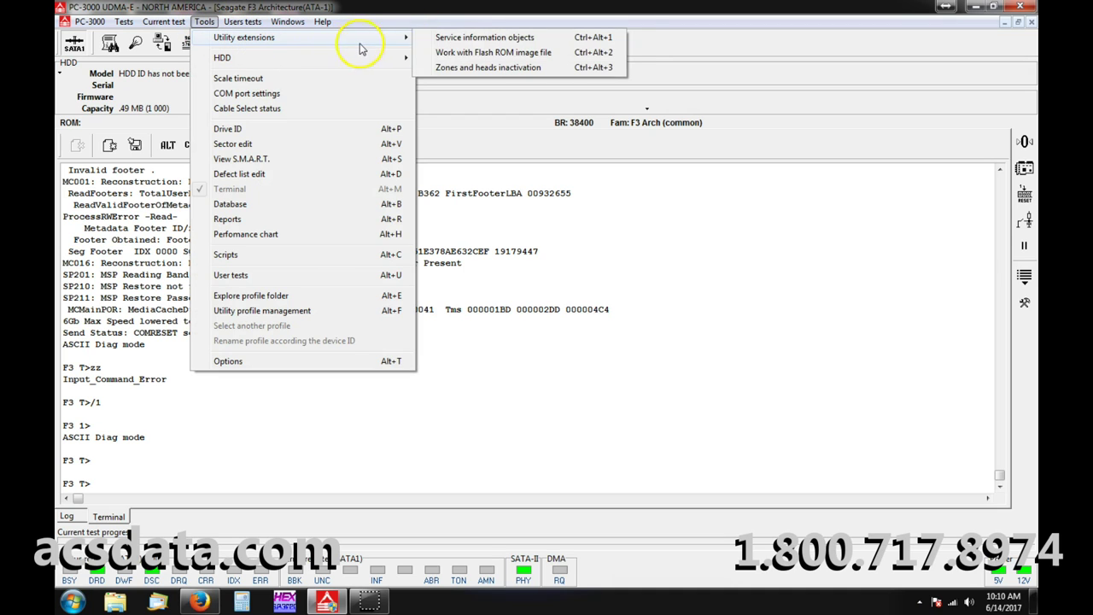
left_click(458, 39)
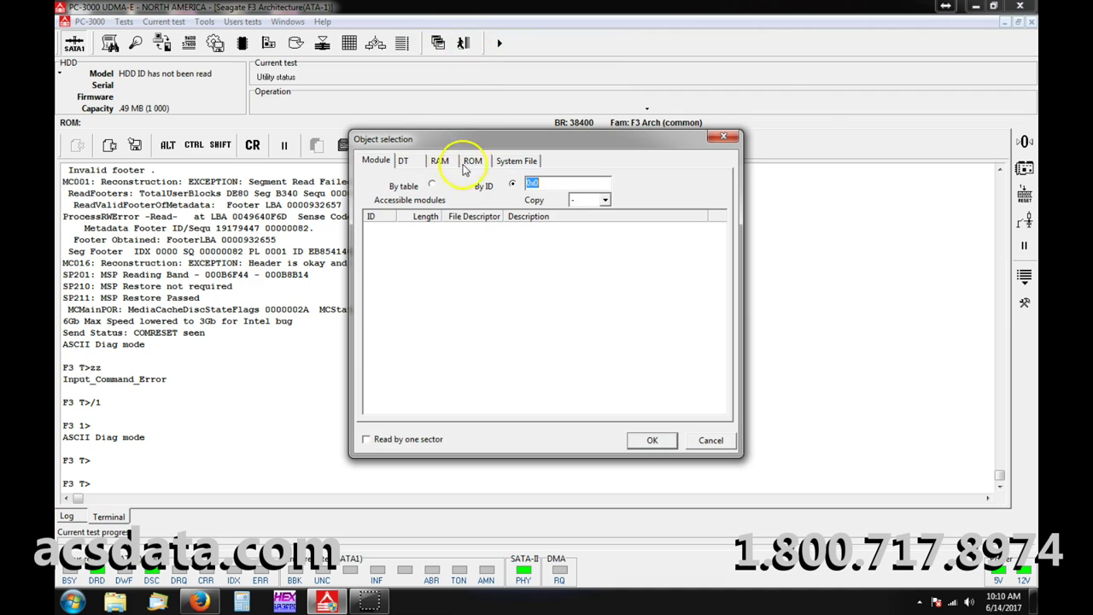
left_click(513, 165)
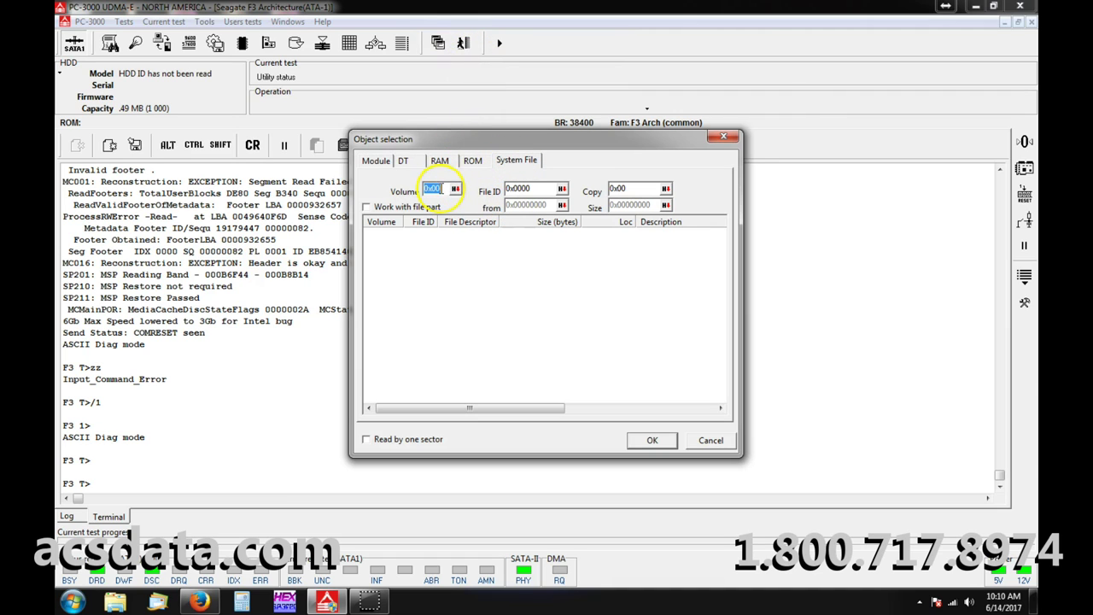
left_click(458, 189)
left_click(458, 189)
left_click(457, 190)
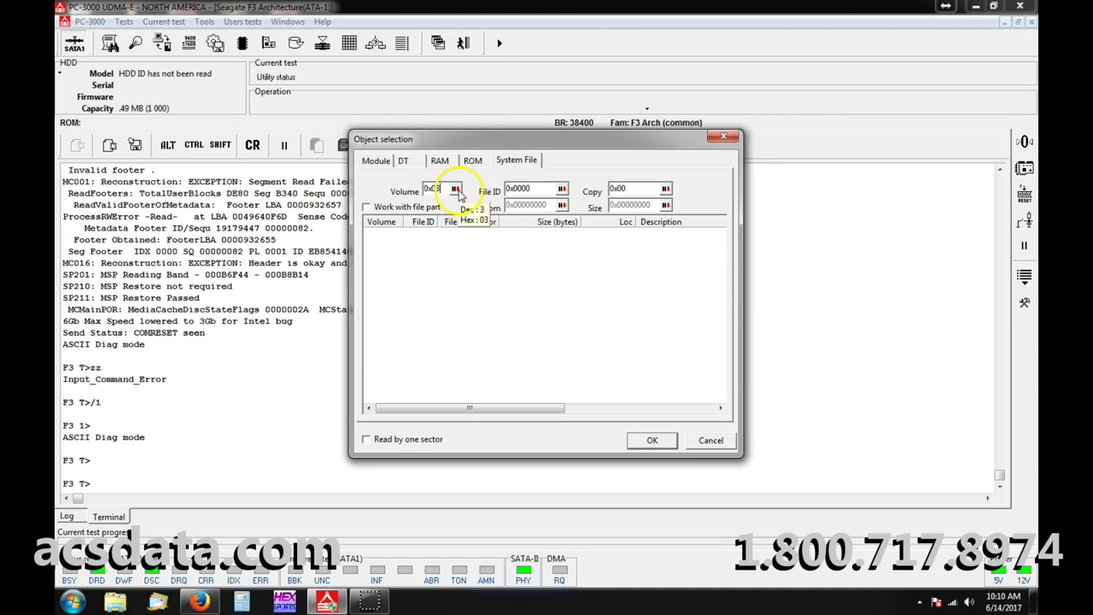
mouse_move(523, 188)
left_mouse_down()
mouse_move(549, 205)
mouse_move(554, 191)
mouse_move(535, 188)
left_mouse_up()
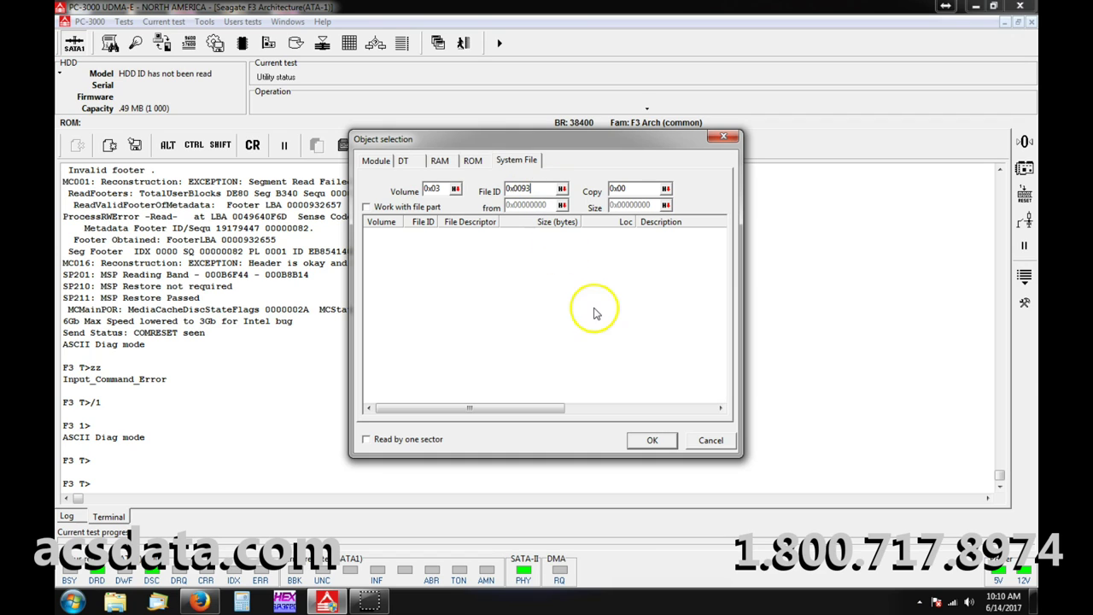
left_click(652, 441)
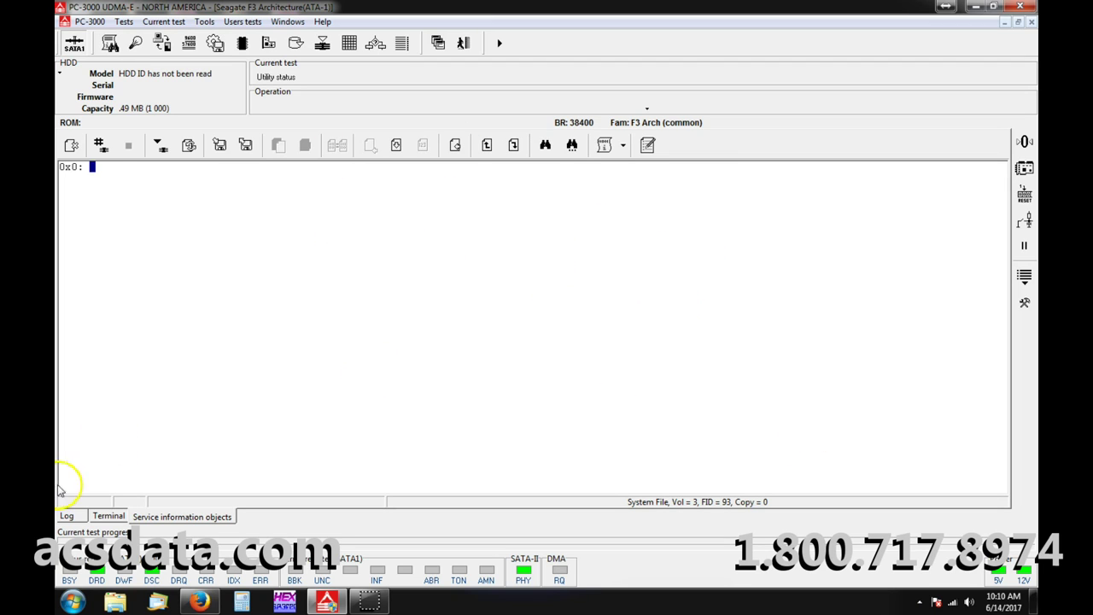
Examine the log for the drive's reply to the system file read, highlighting the line that gives the cause
left_click(72, 517)
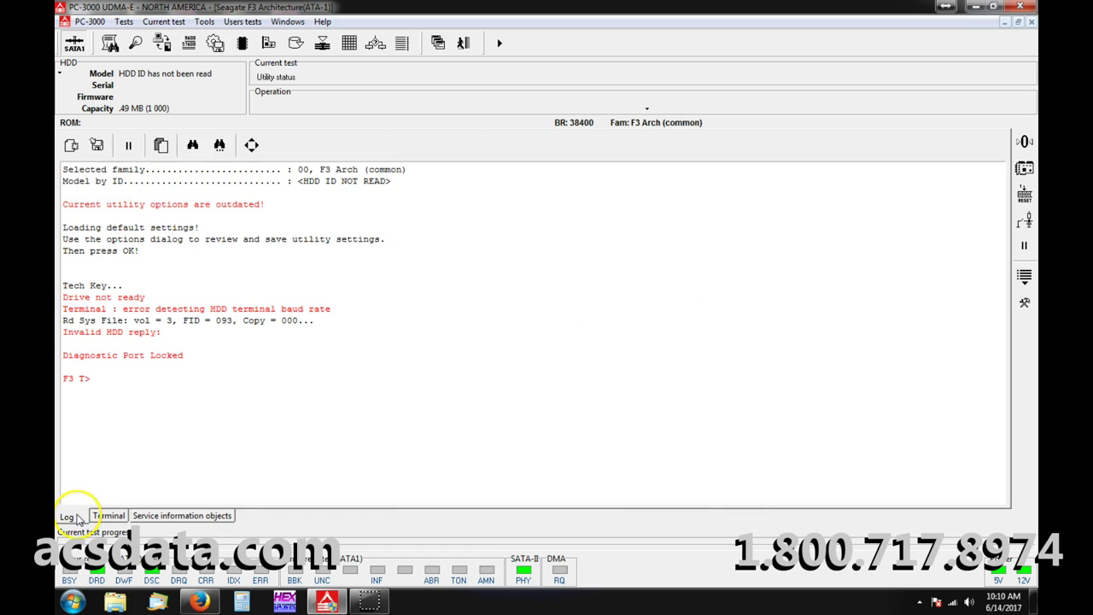
left_click_drag(186, 356, 65, 356)
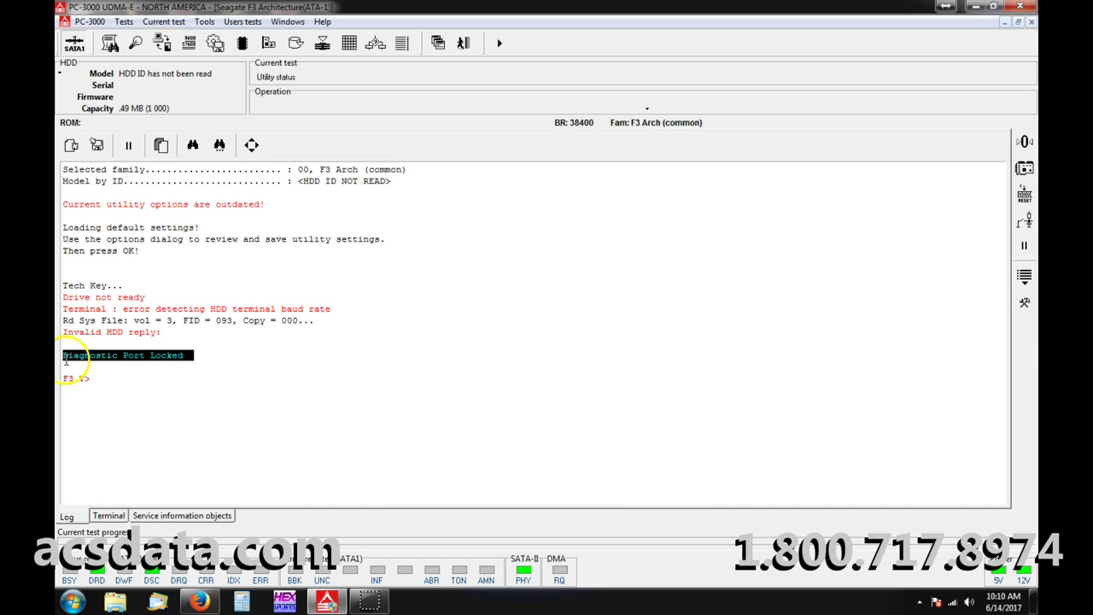
left_click(185, 351)
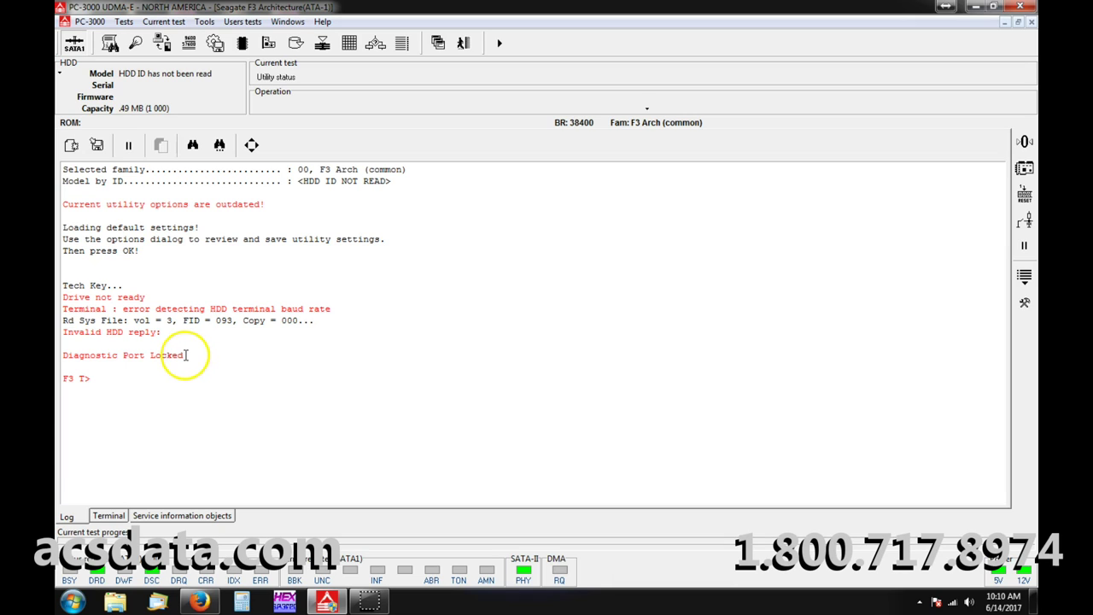
left_click_drag(186, 354, 63, 355)
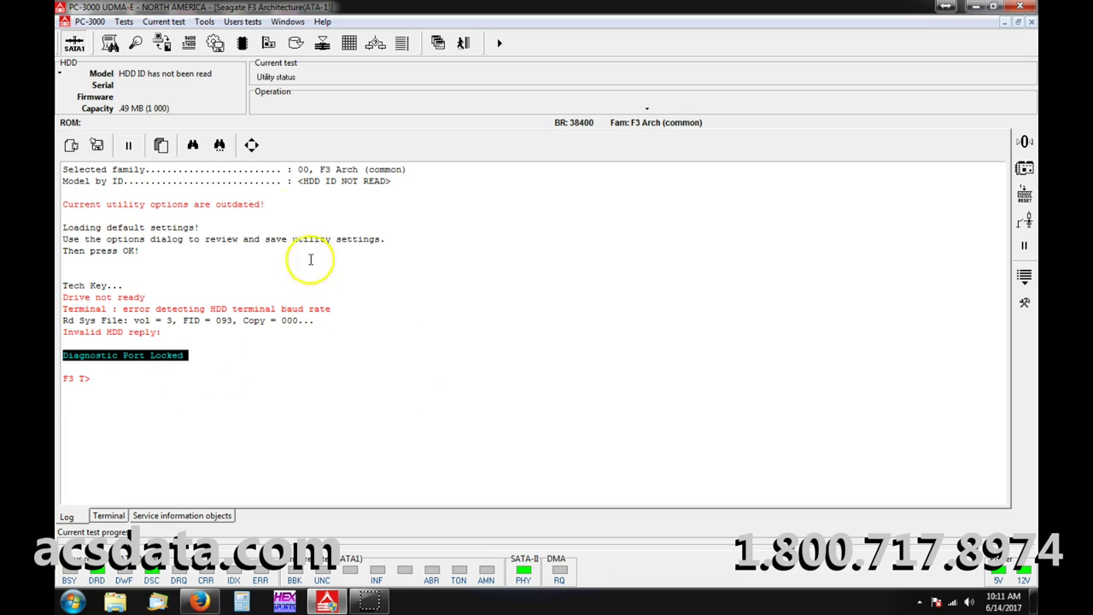
left_click(191, 359)
left_click(186, 359)
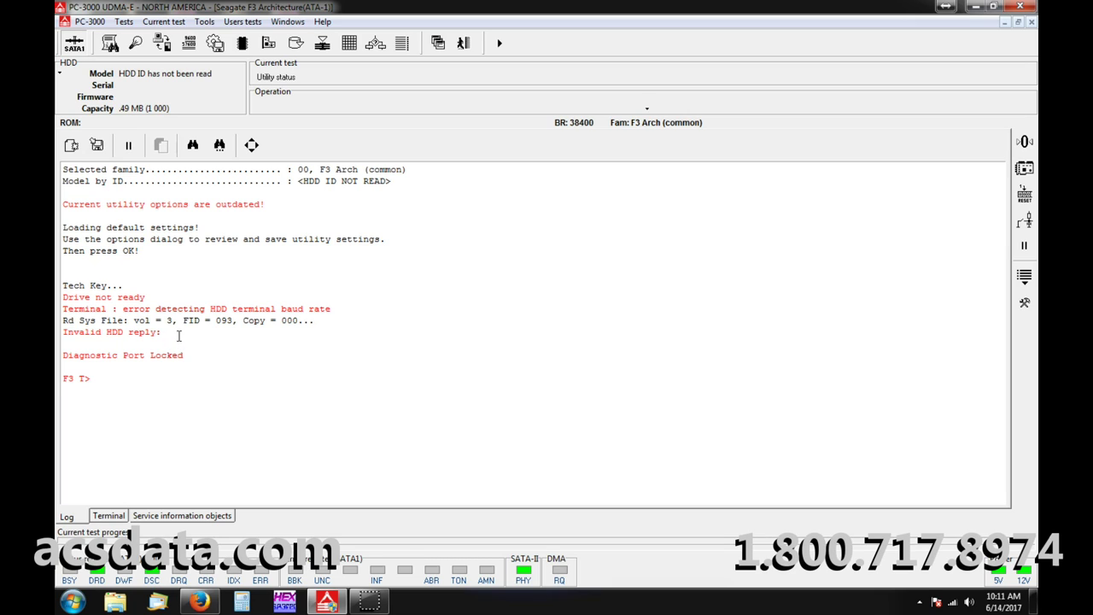
left_click(184, 341)
left_click(195, 362)
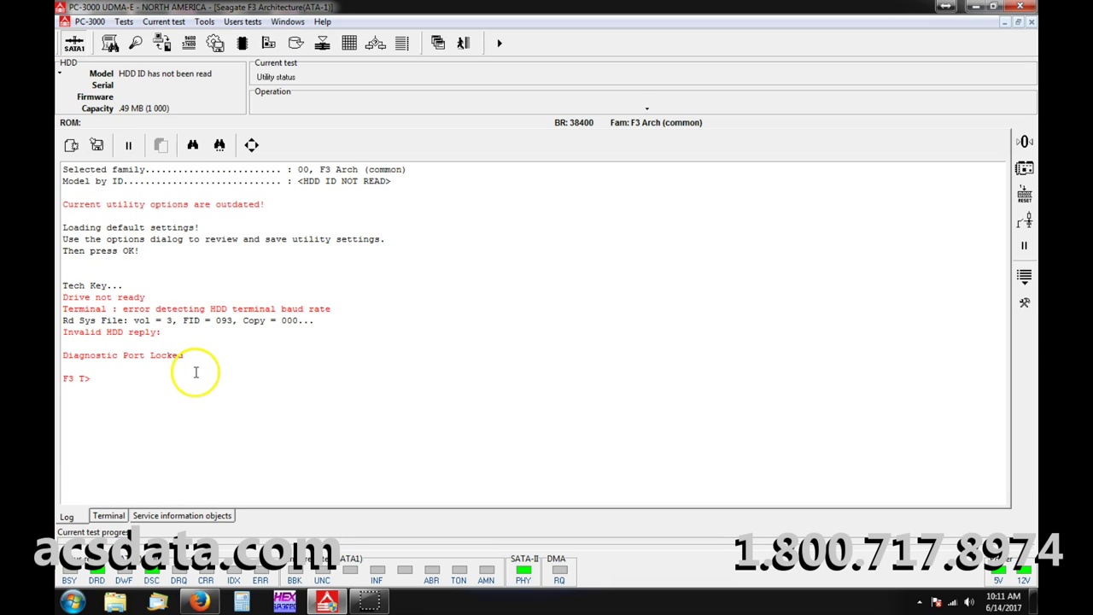